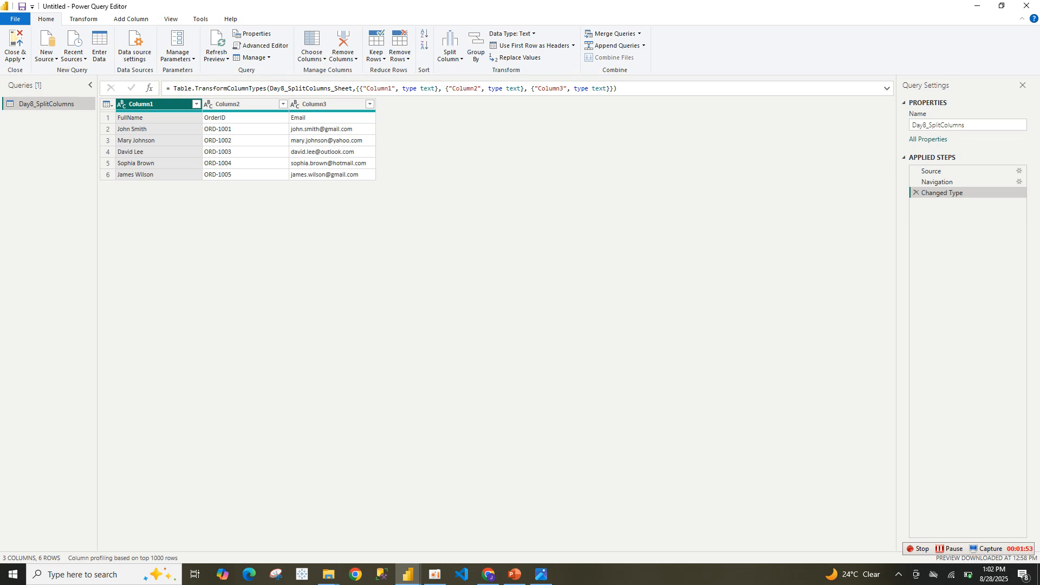
Promote the first row of the Day8_SplitColumns table to column headers.
click(149, 118)
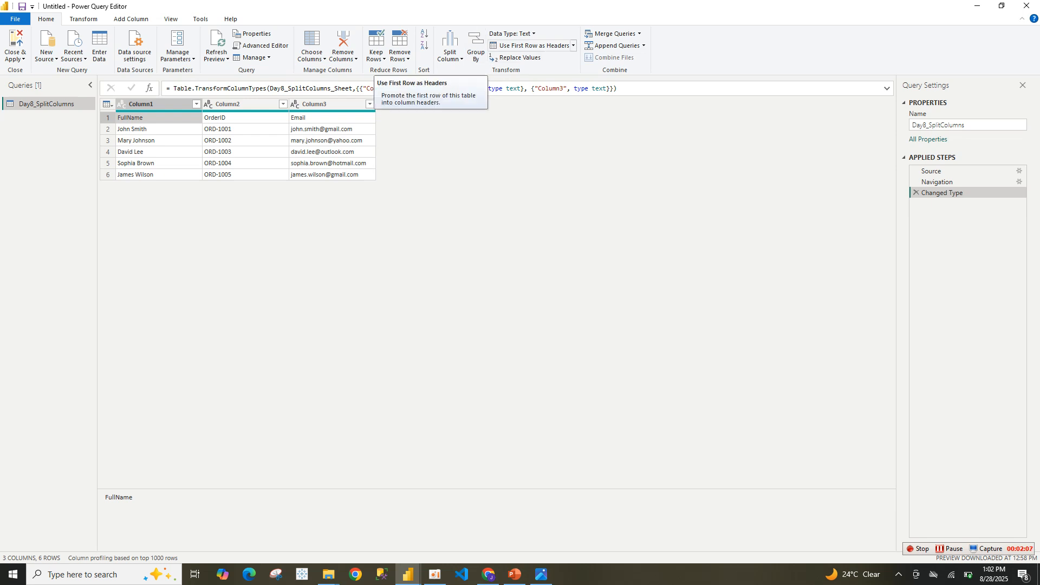
click(531, 46)
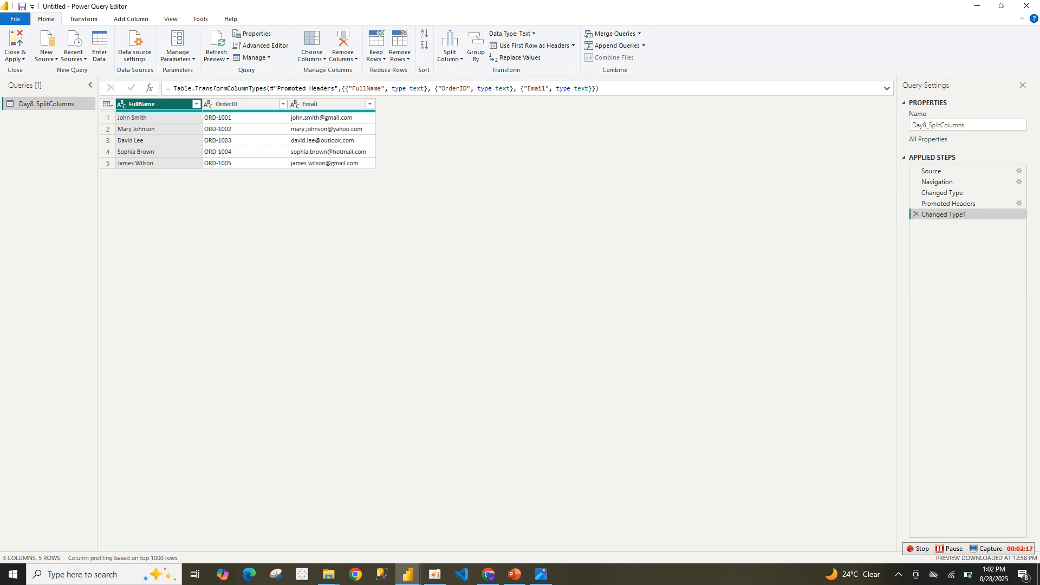
Split the FullName column by the Space delimiter at each occurrence.
mouse_move(159, 111)
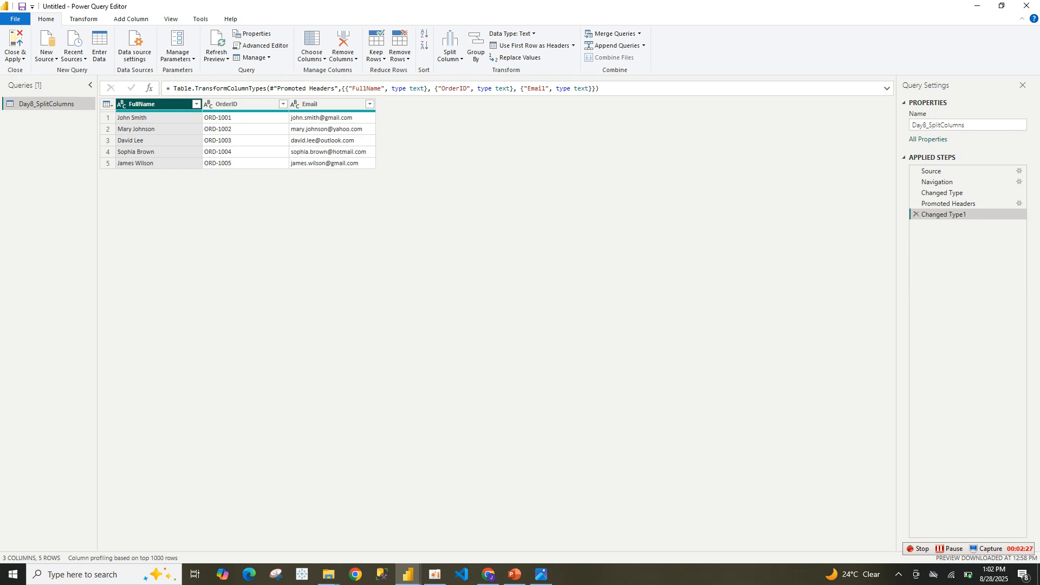
right_click(162, 103)
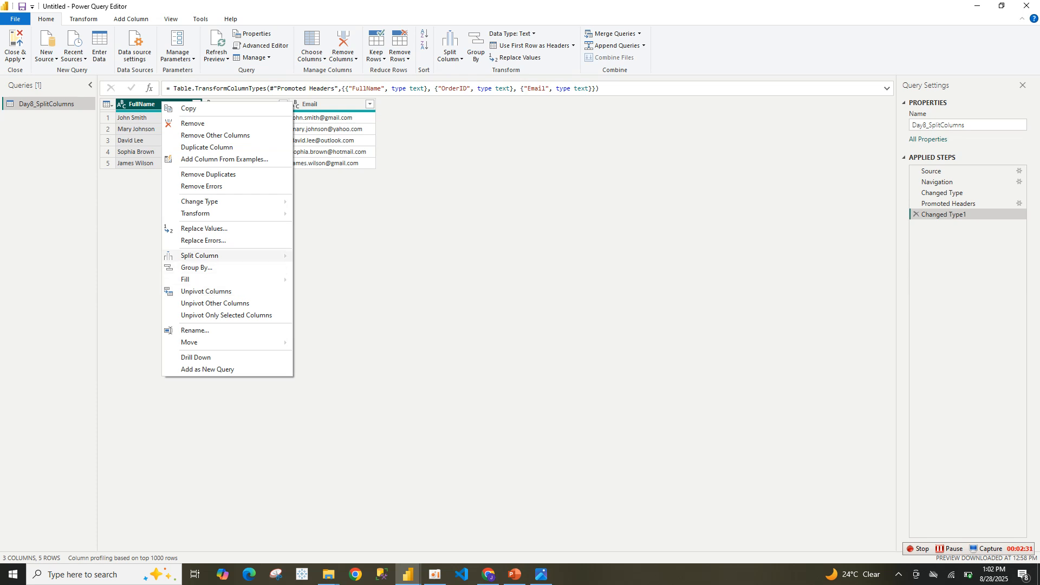
mouse_move(228, 256)
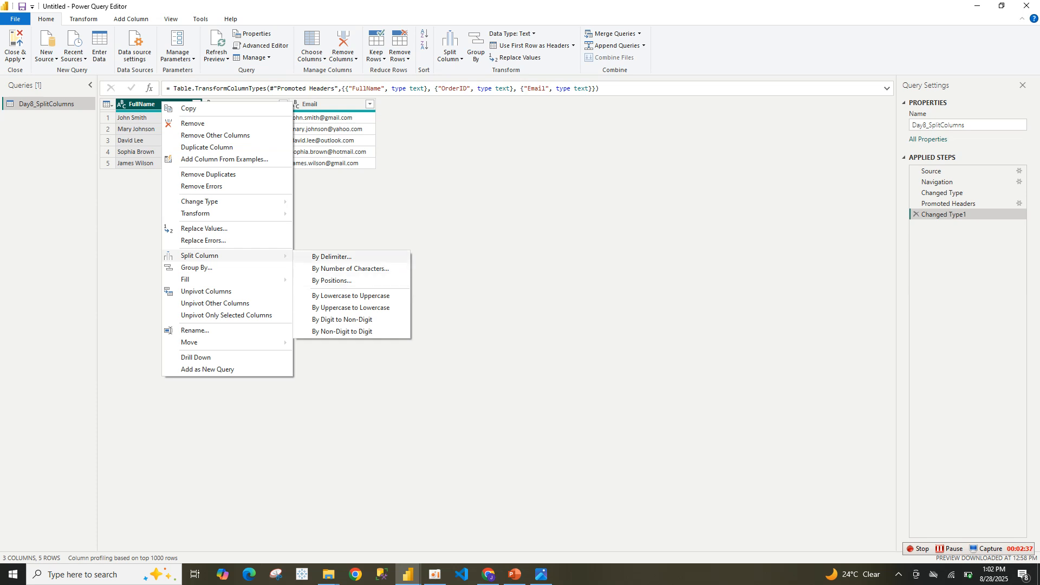
click(332, 257)
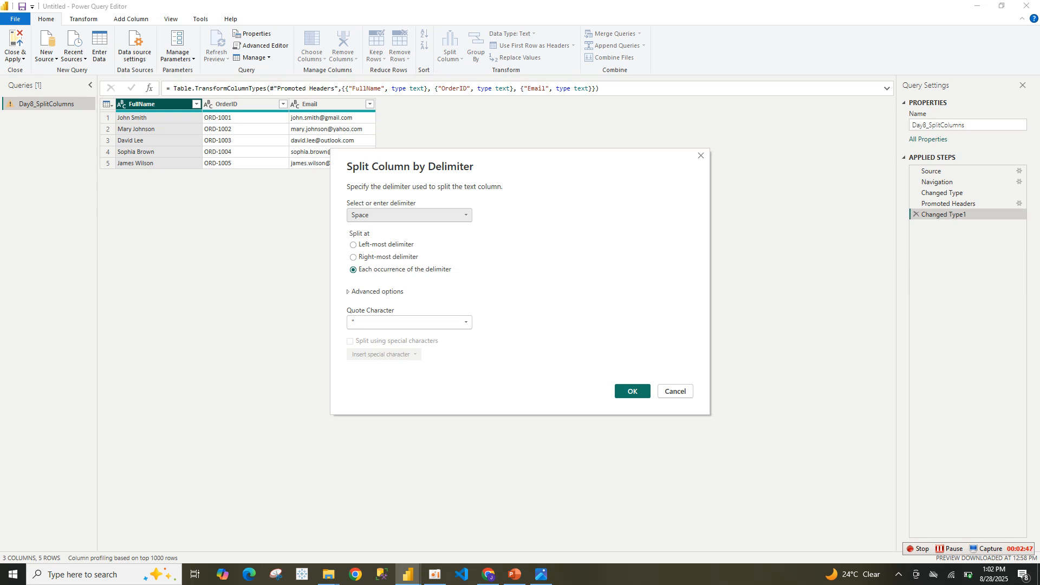
click(410, 215)
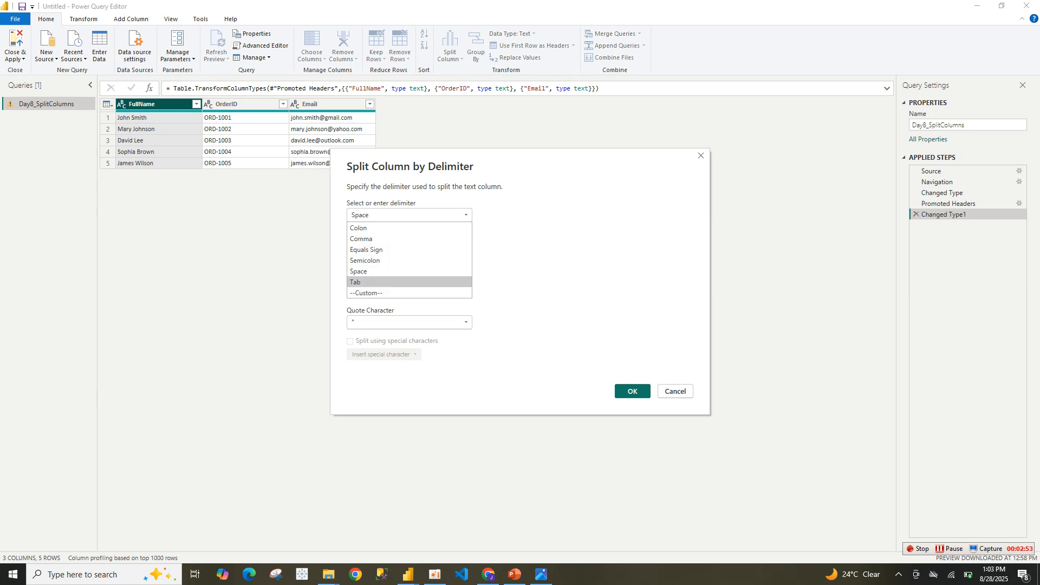
click(371, 271)
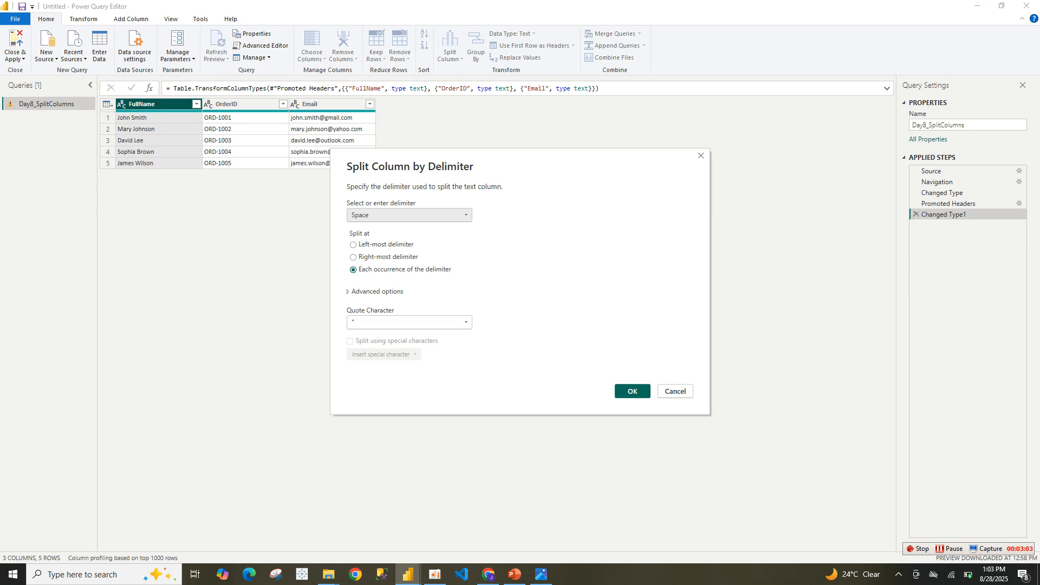
key(Return)
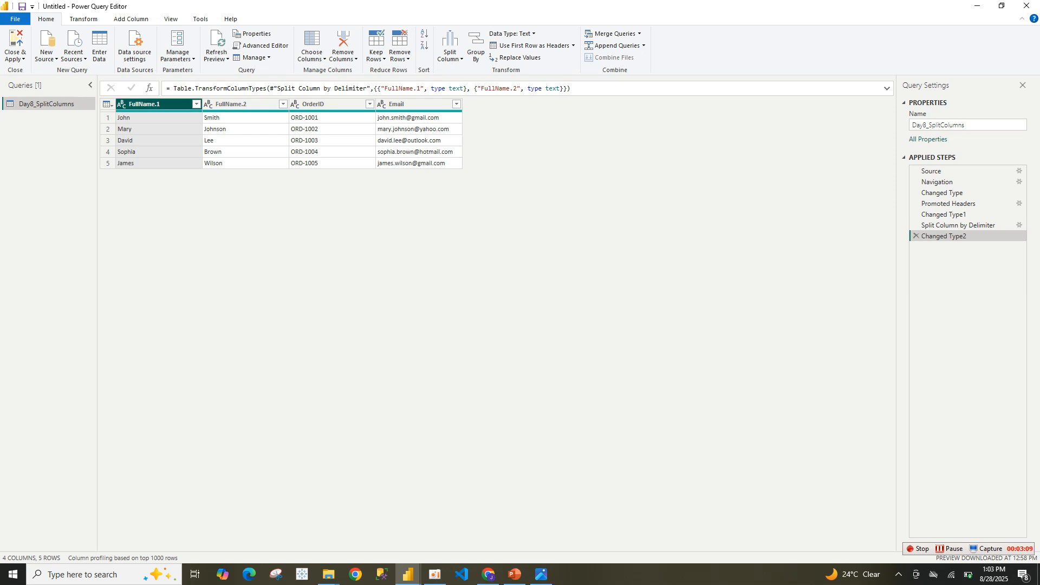
Rename the FullName.1 column to "First name".
drag(161, 104, 129, 104)
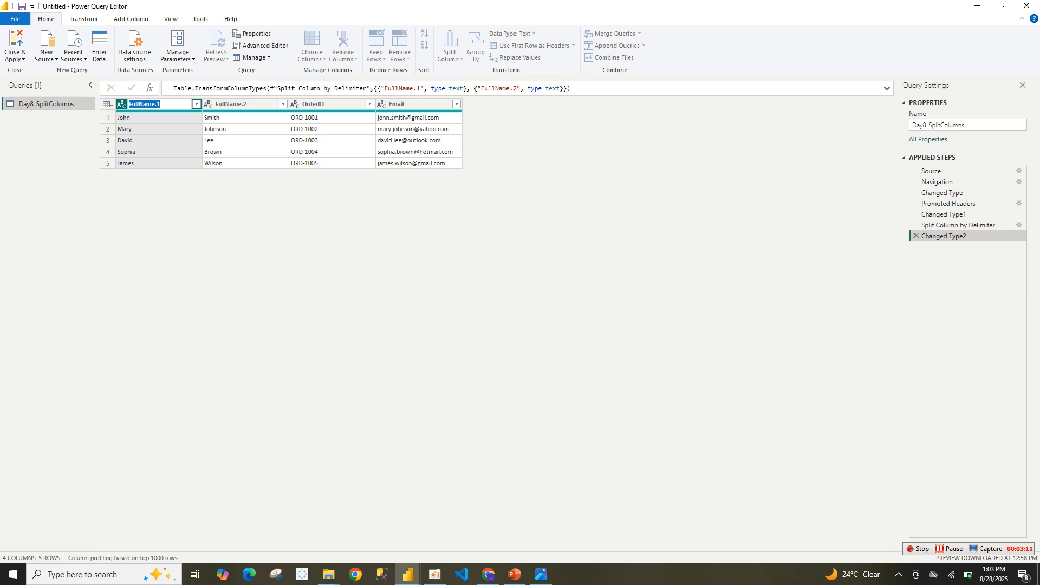
text(Rename)
key(Return)
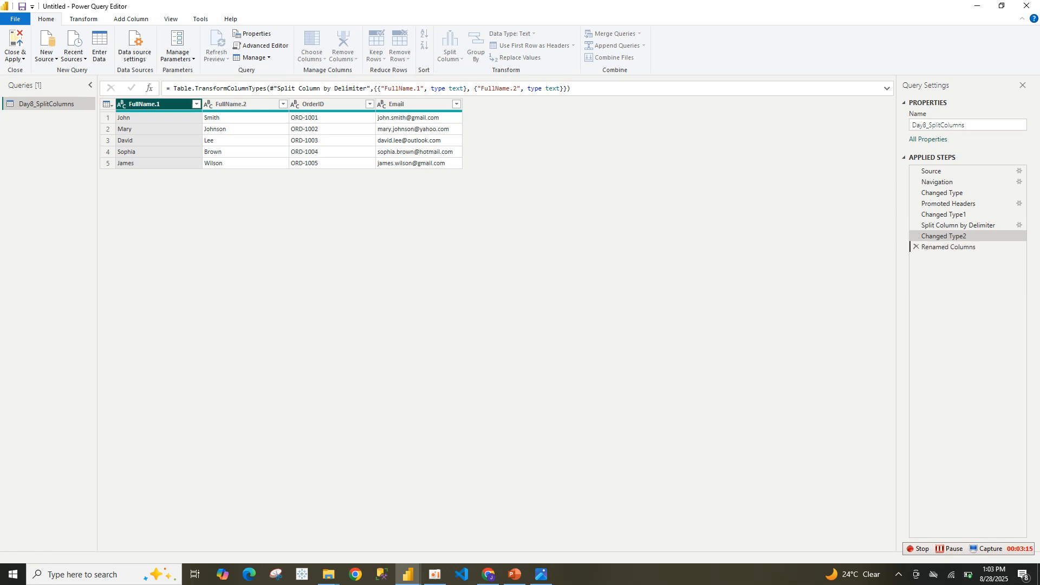
key(F2)
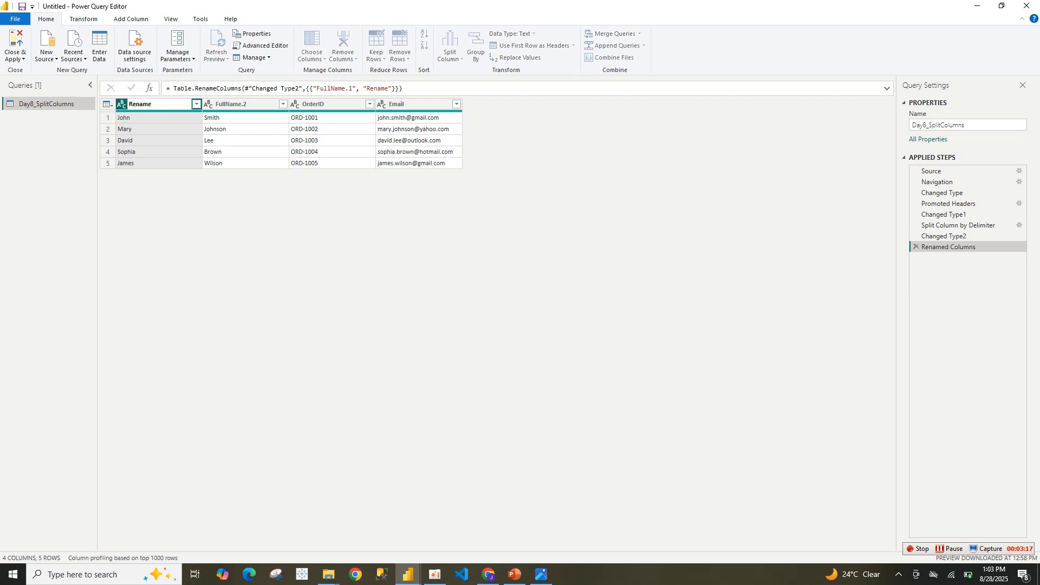
text(First name)
key(Return)
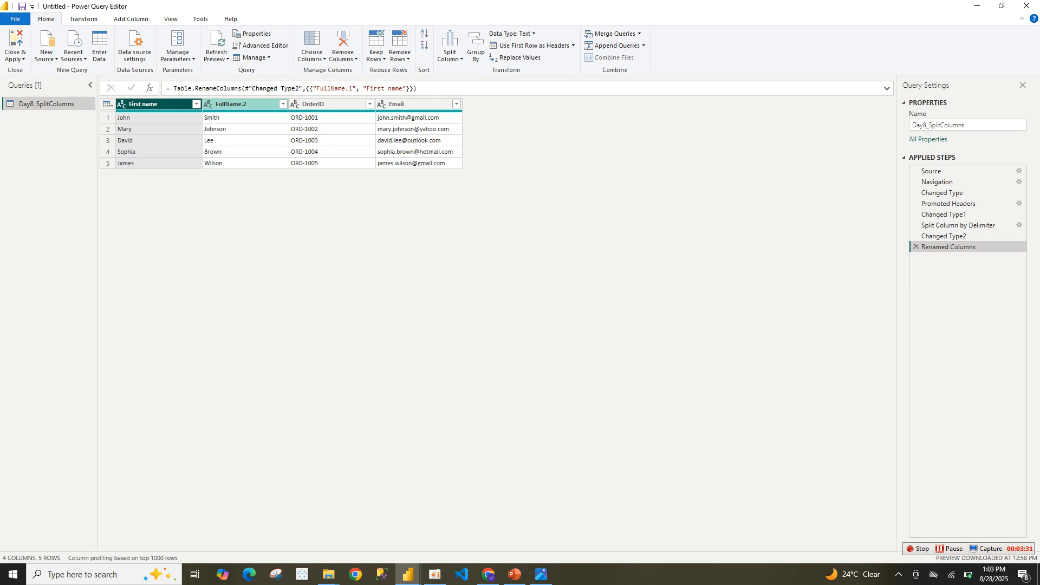
click(231, 105)
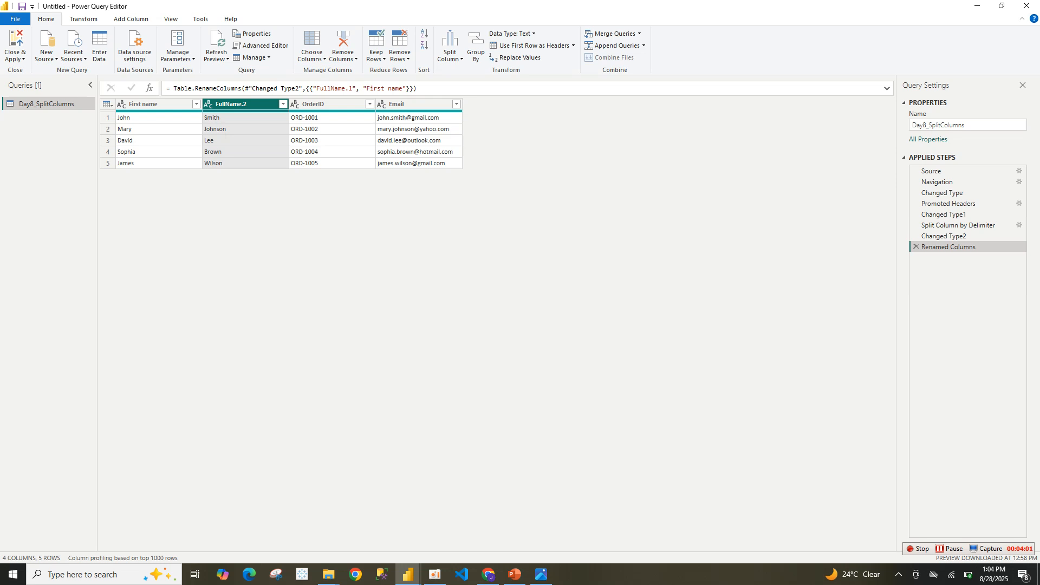
Try to split the OrderID column by number of characters, repeatedly every 4 characters.
right_click(353, 106)
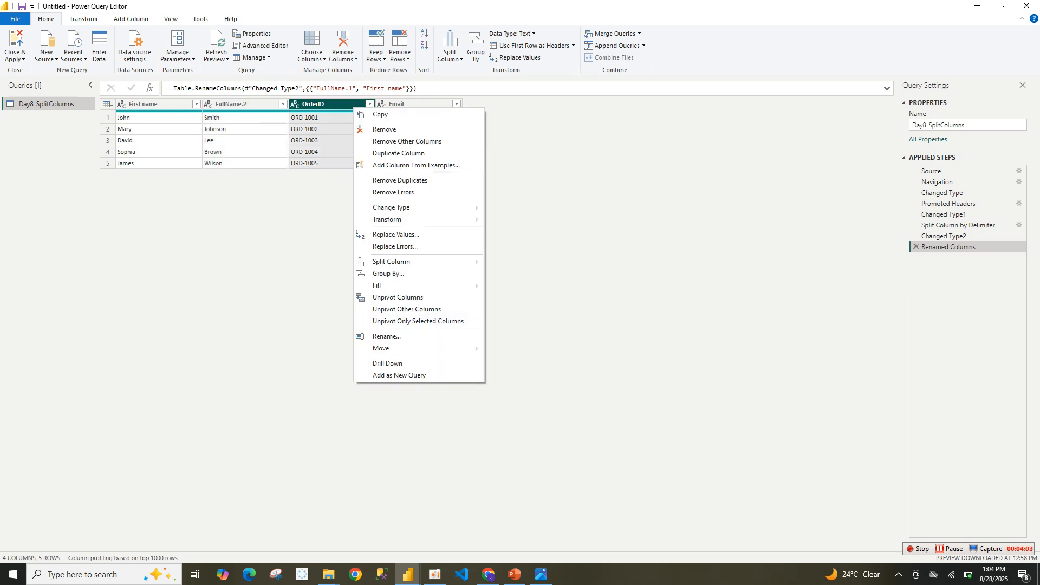
mouse_move(400, 262)
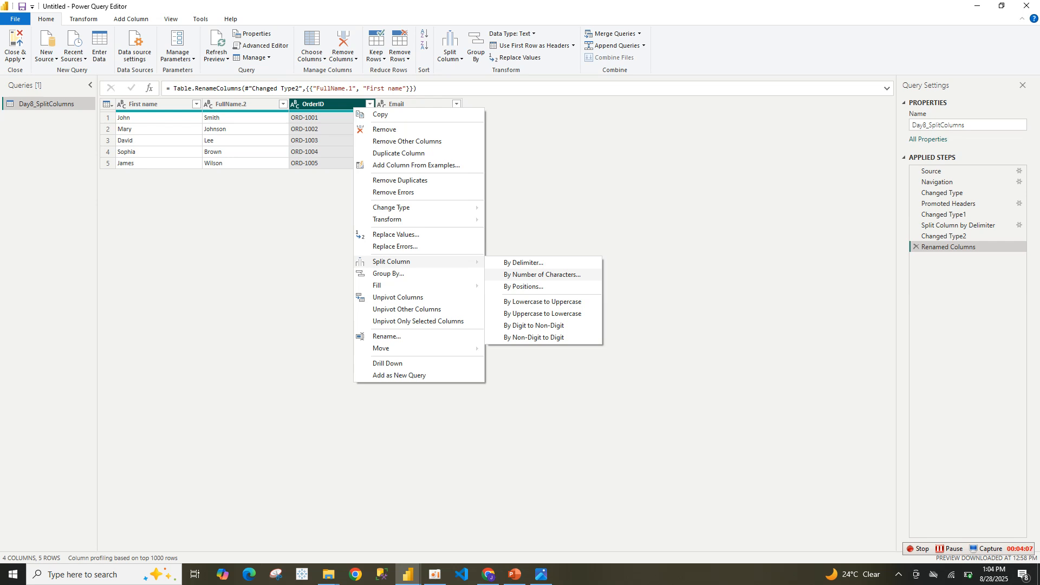
click(542, 275)
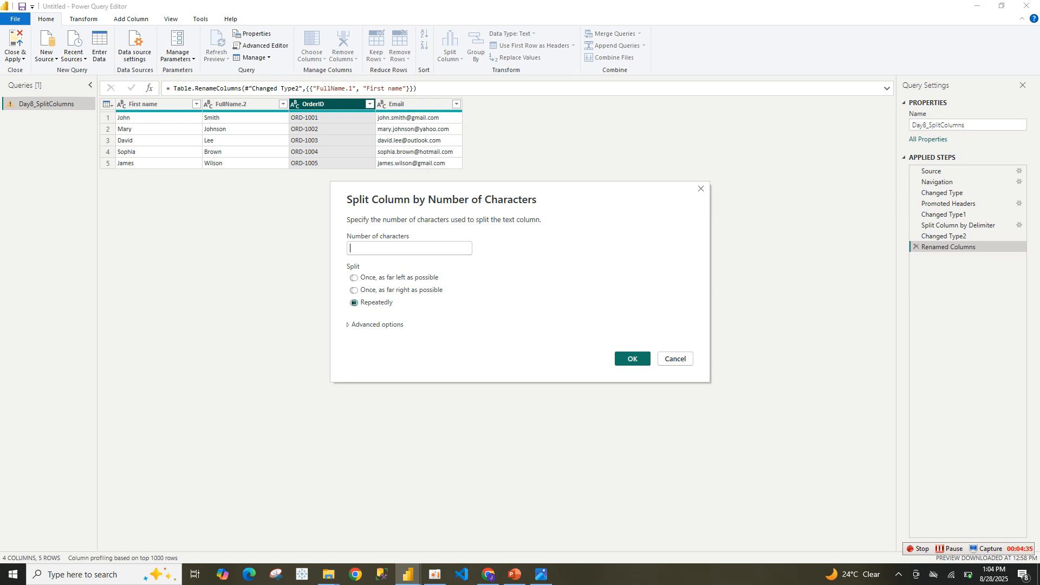
text(8)
key(BackSpace)
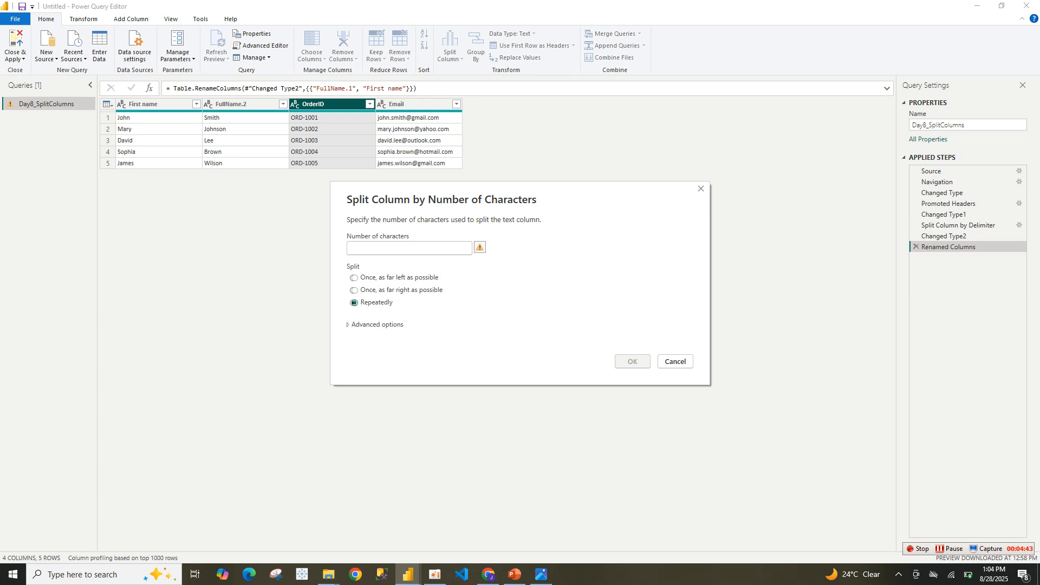
text(4)
click(632, 361)
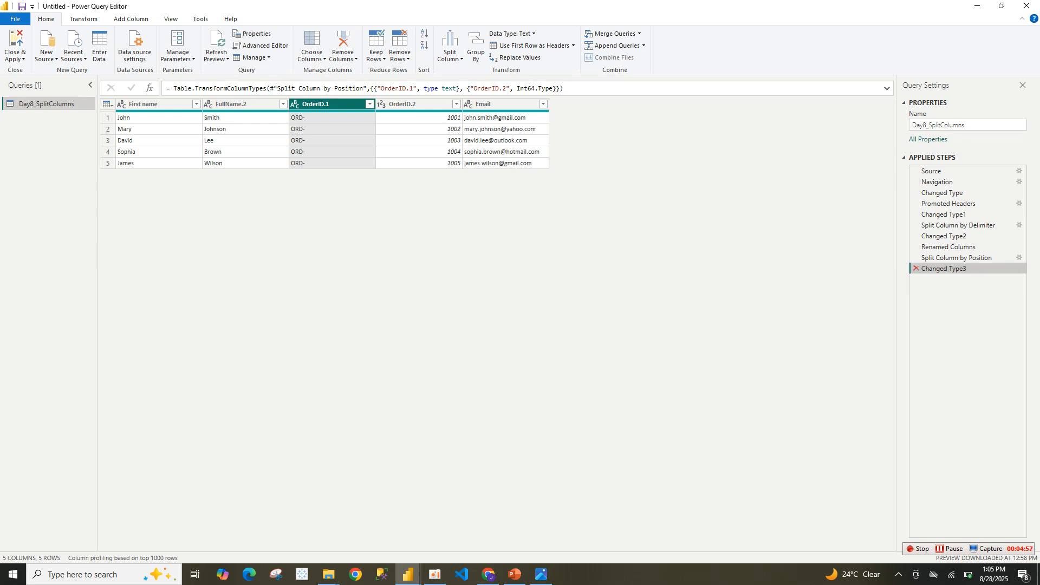
Remove the OrderID split by position and its automatic type change from the applied steps.
click(916, 268)
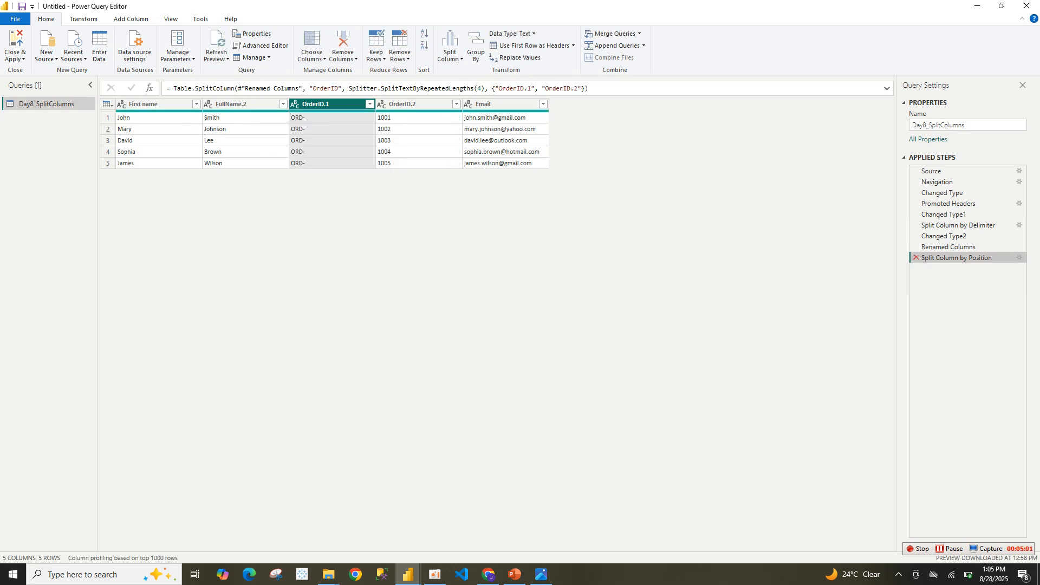
click(916, 258)
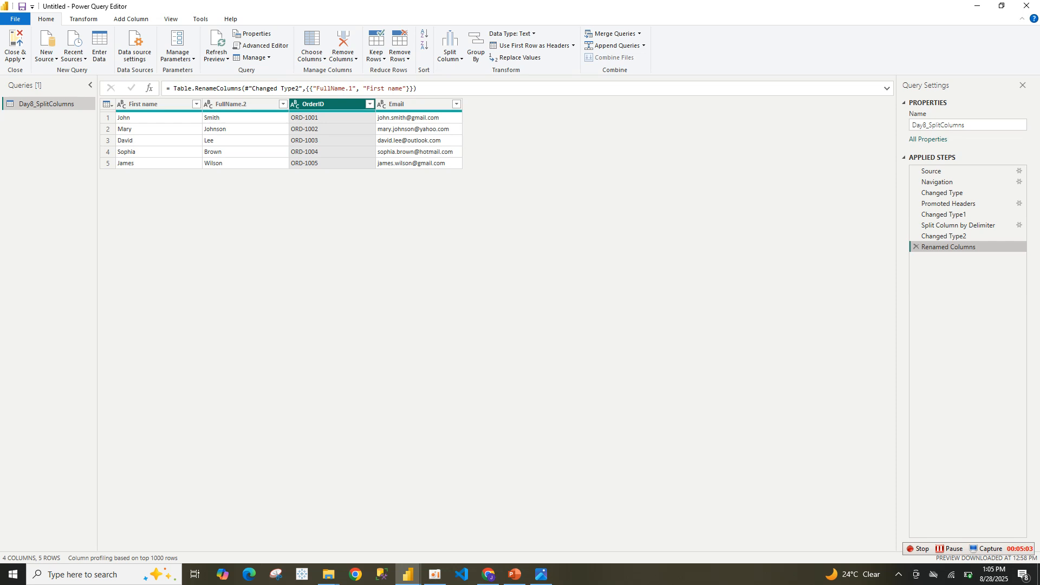
Split the OrderID column by the custom delimiter "-" at each occurrence.
right_click(331, 104)
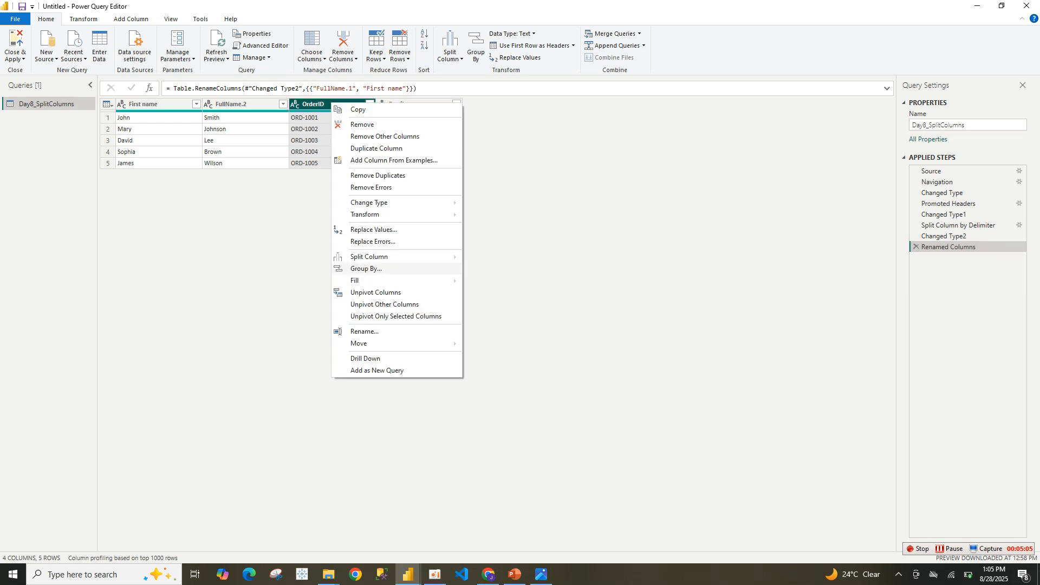
mouse_move(401, 257)
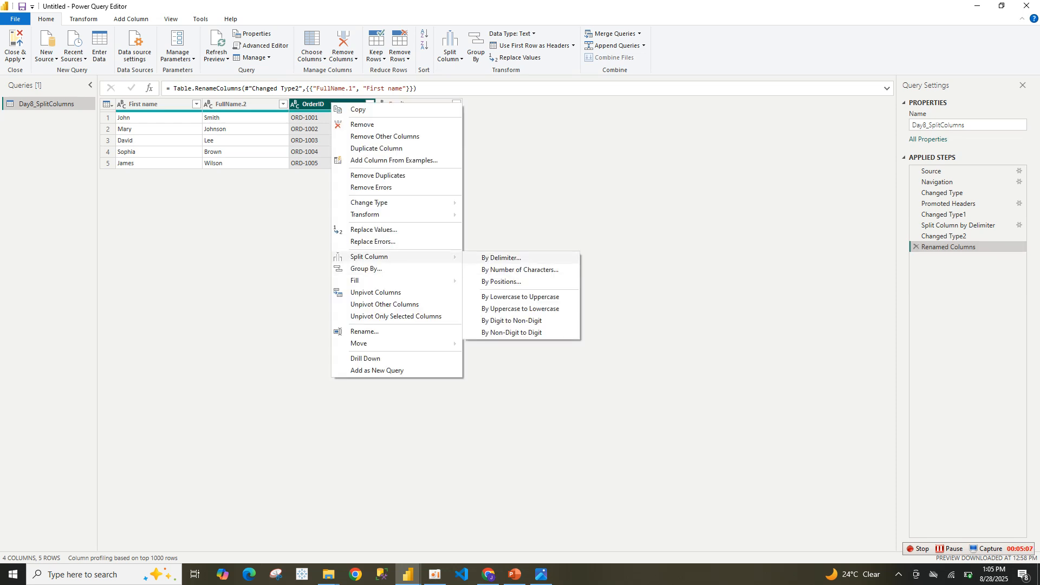
click(501, 258)
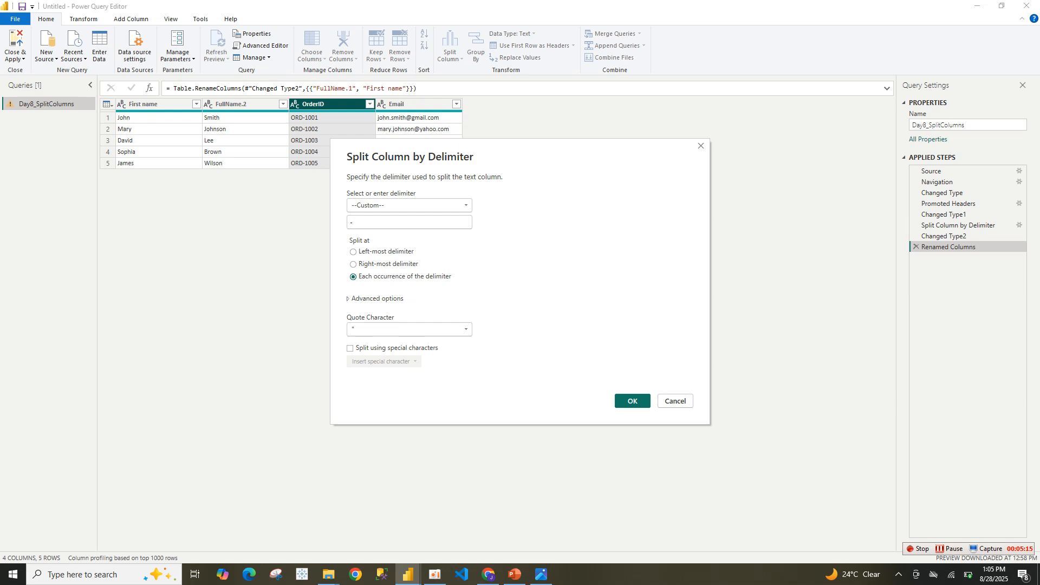
click(632, 400)
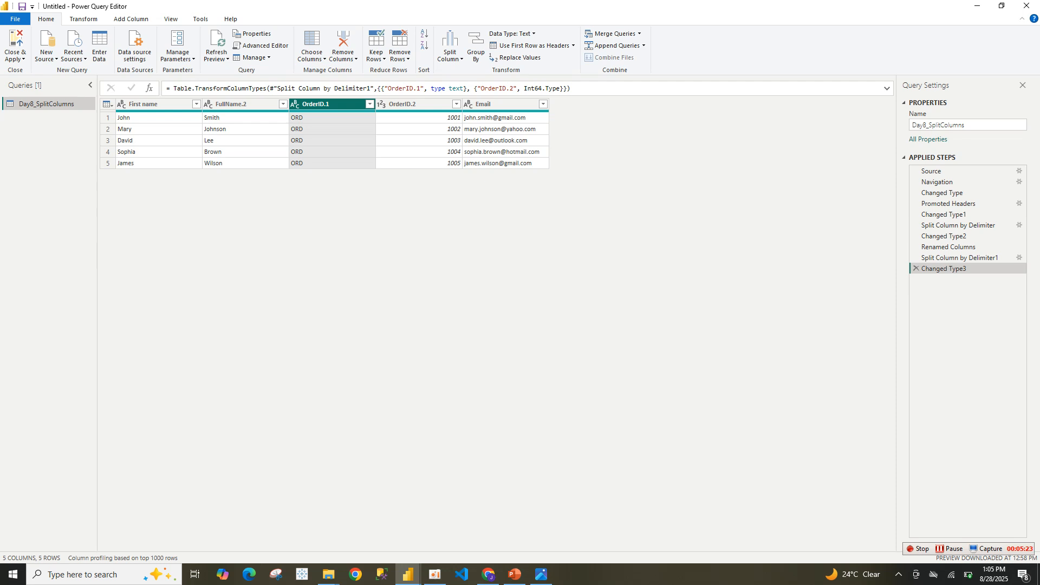
Split the Email column by a custom period delimiter "." at each occurrence.
click(498, 104)
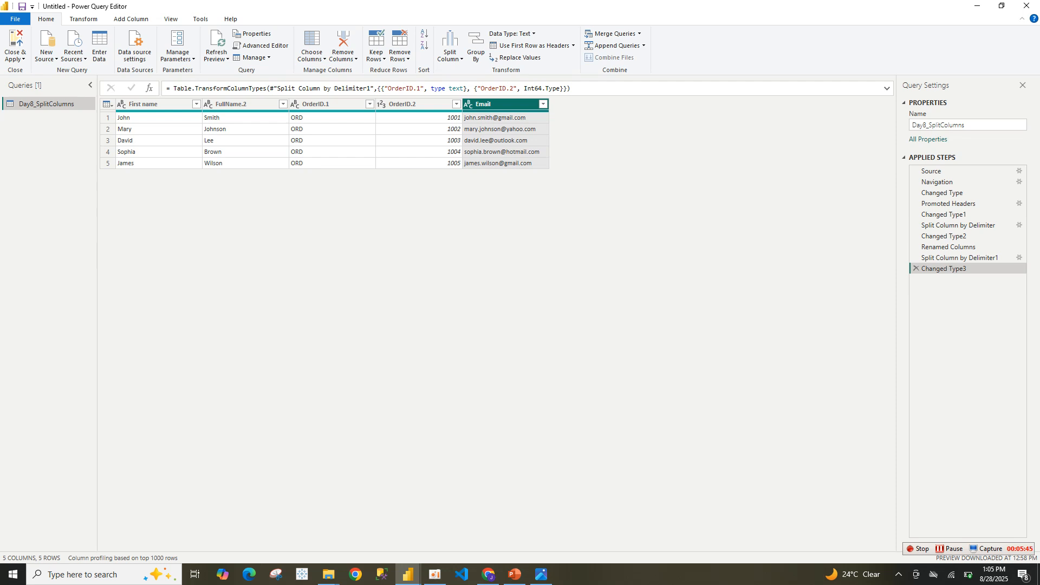
right_click(513, 106)
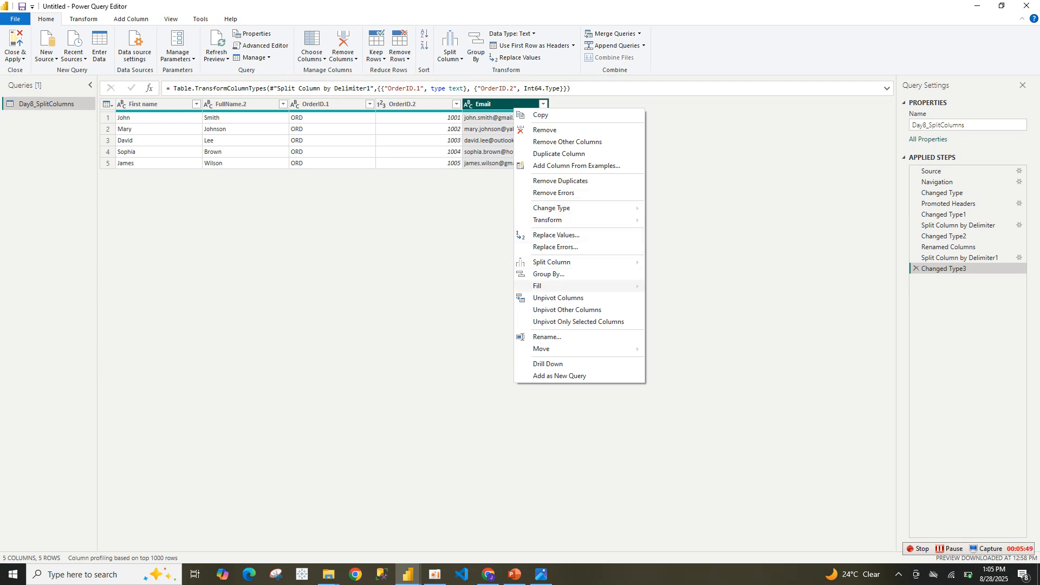
mouse_move(551, 262)
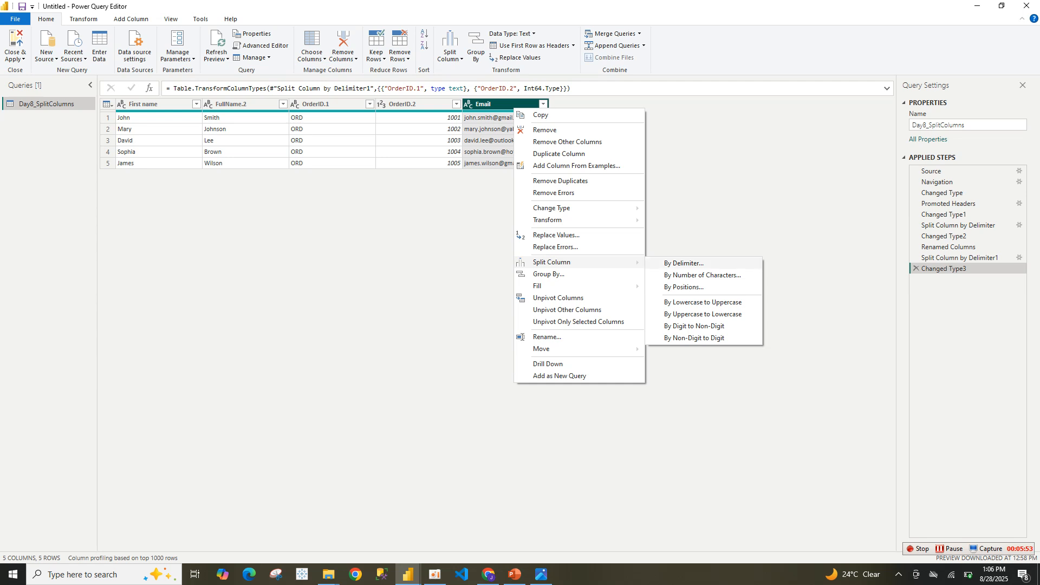
click(684, 263)
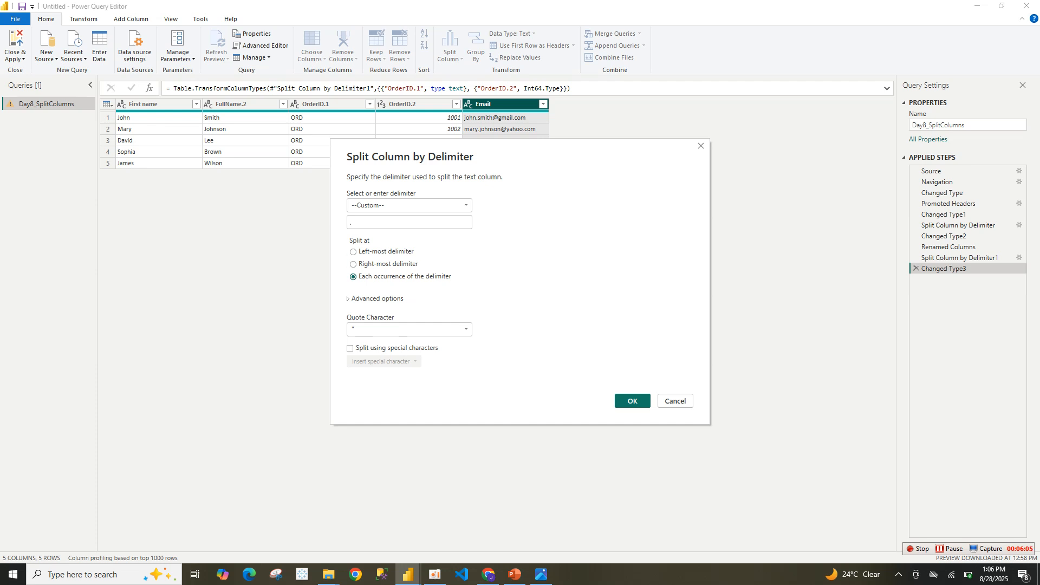
click(633, 401)
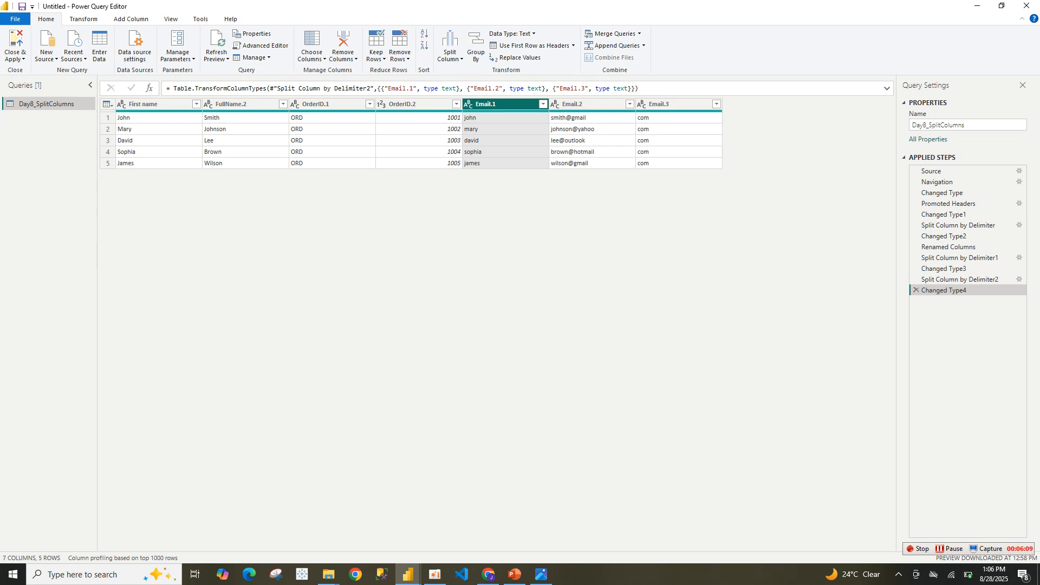
Split the Email.2 column by the custom delimiter "@" at each occurrence.
click(588, 104)
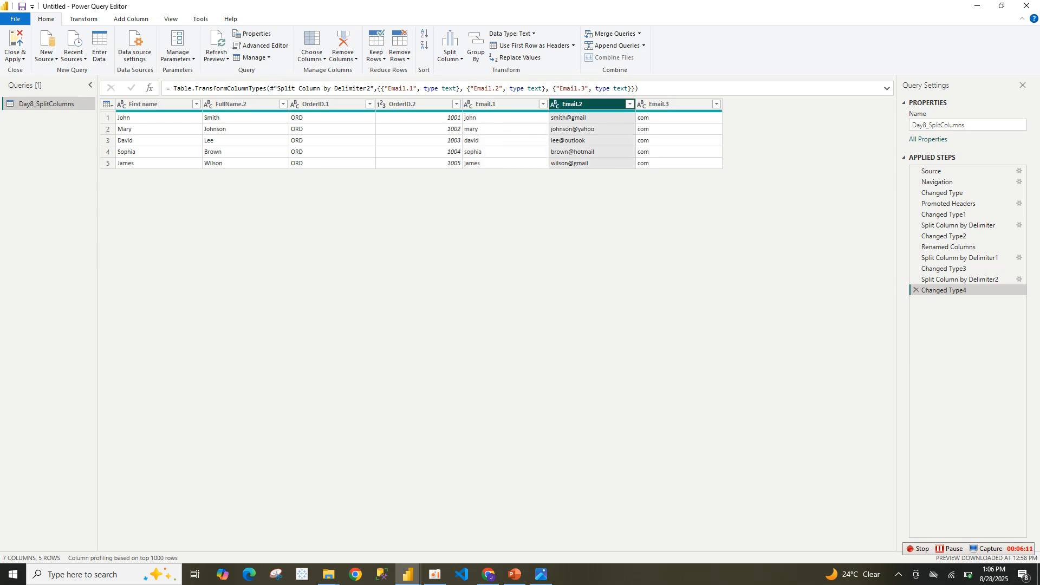
right_click(596, 104)
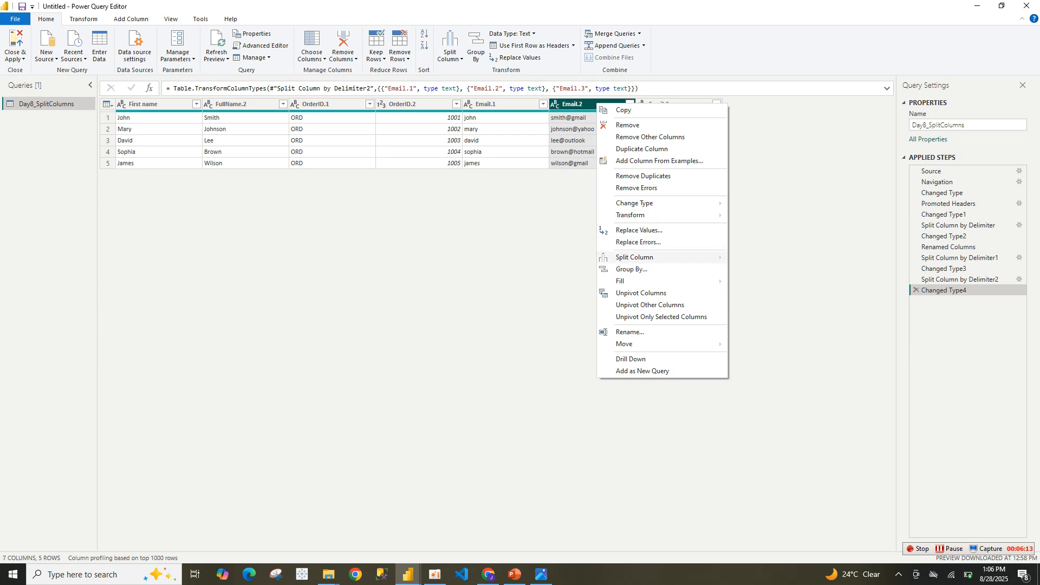
mouse_move(667, 258)
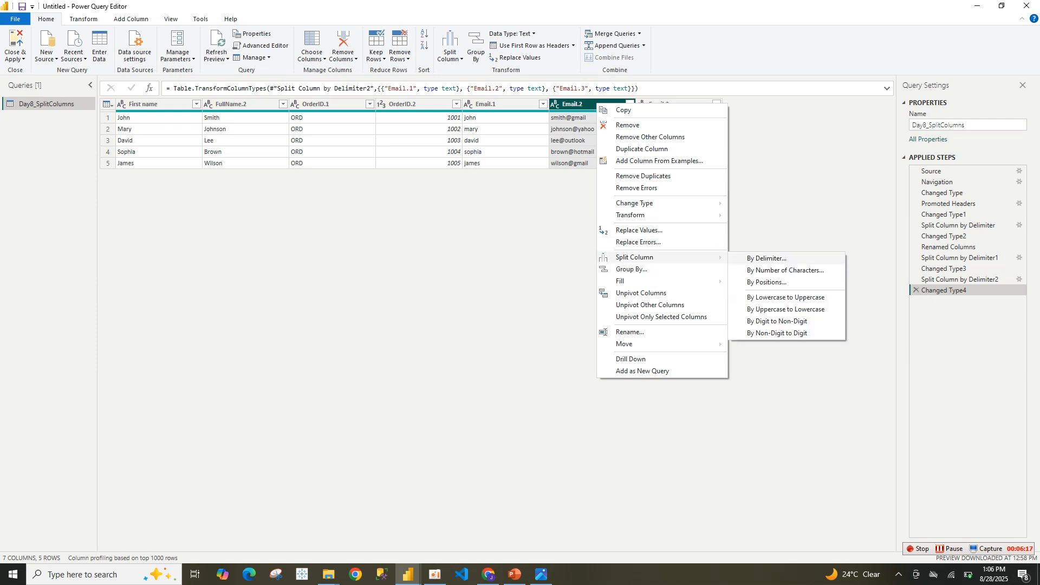
click(767, 258)
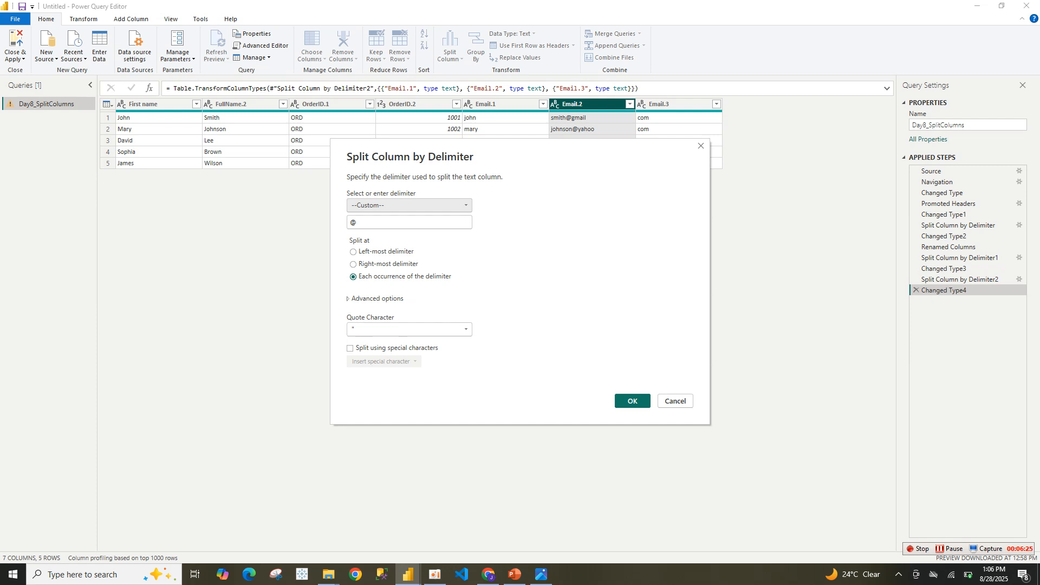
click(633, 401)
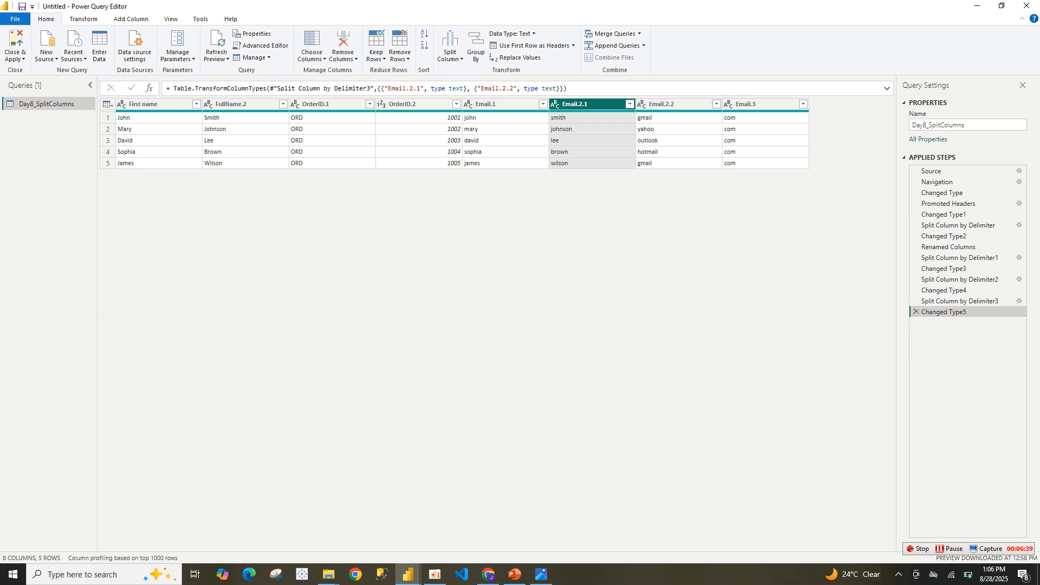
click(487, 104)
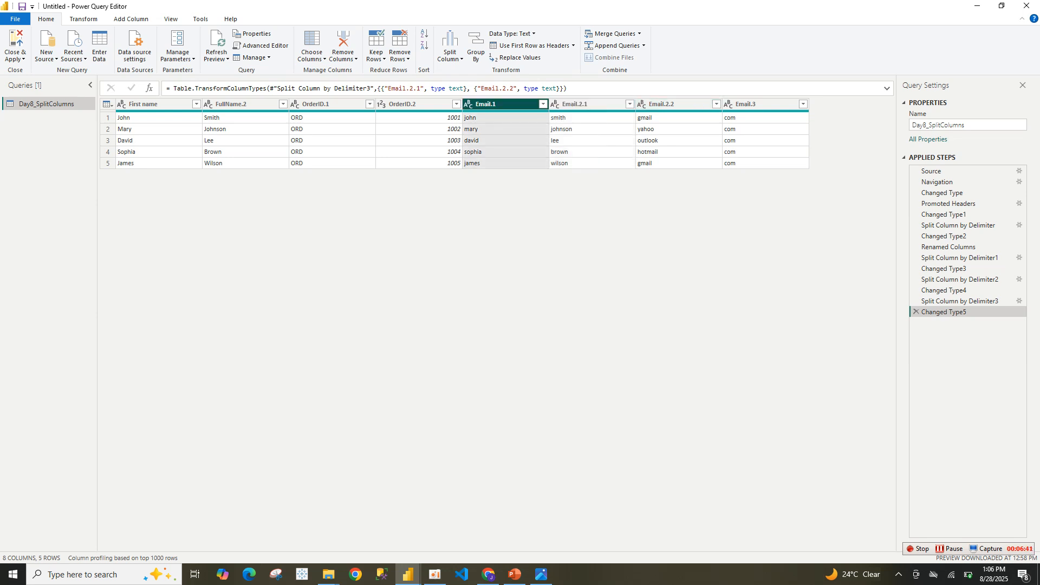
click(585, 104)
click(488, 104)
click(585, 104)
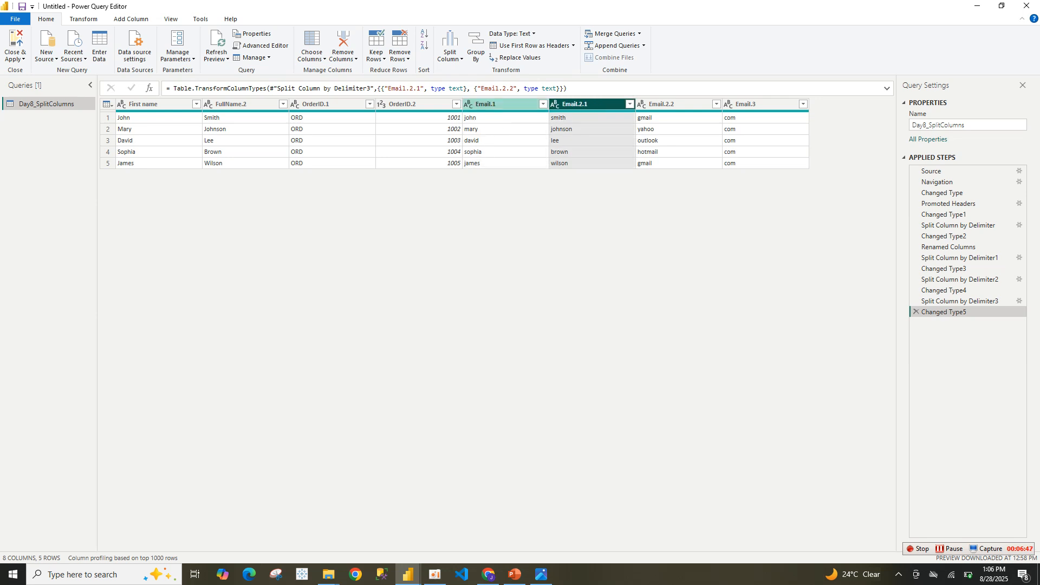
click(487, 104)
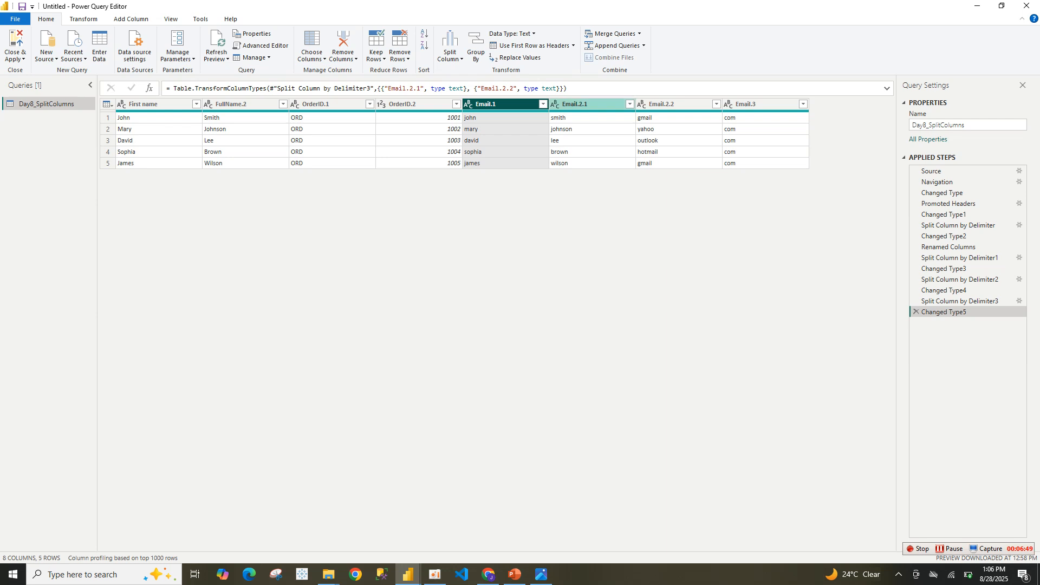